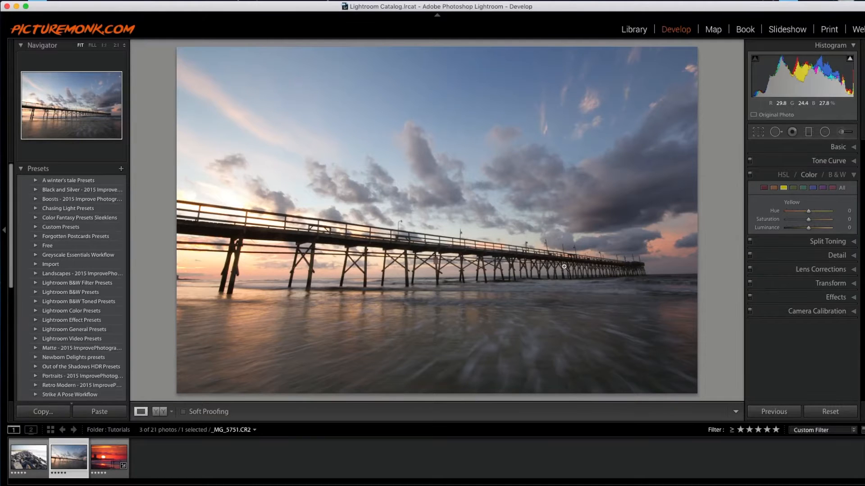
Straighten the pier photo along the sea horizon with the Straighten tool, rotating it about 0.75 degrees, and apply the crop
{"action": "left_click", "coordinate": [29, 464]}
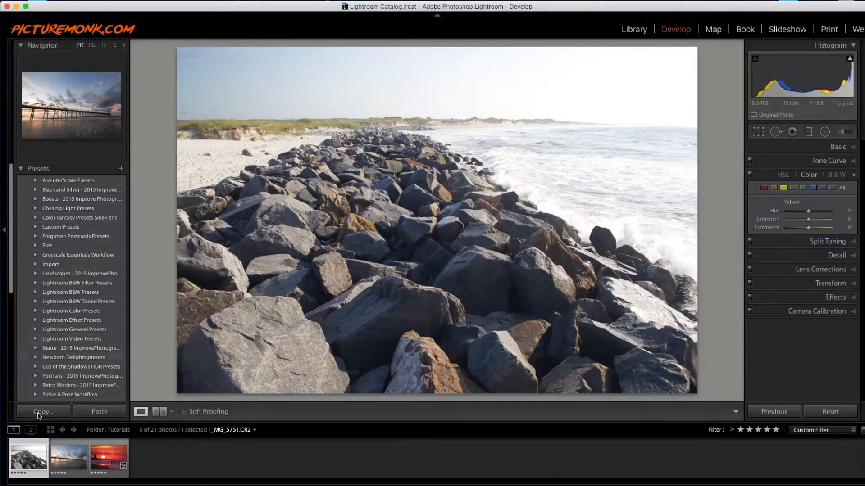
{"action": "left_click", "coordinate": [69, 463]}
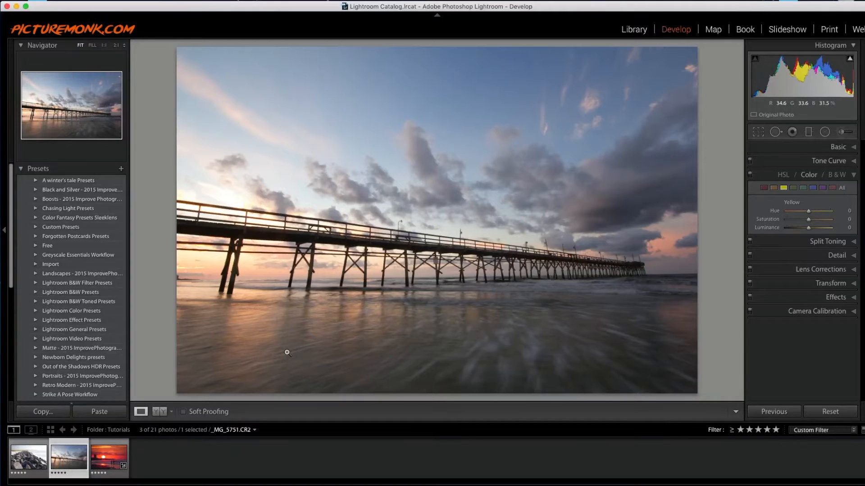
{"action": "key", "text": "super+1"}
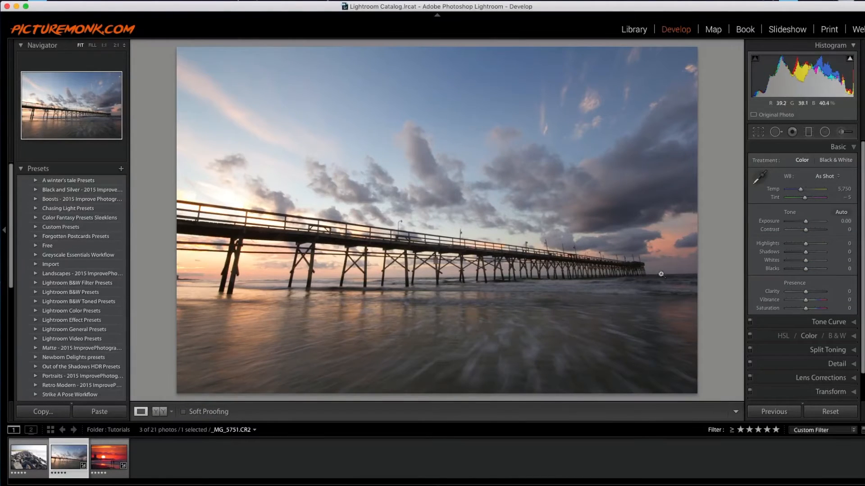
{"action": "left_click", "coordinate": [758, 133]}
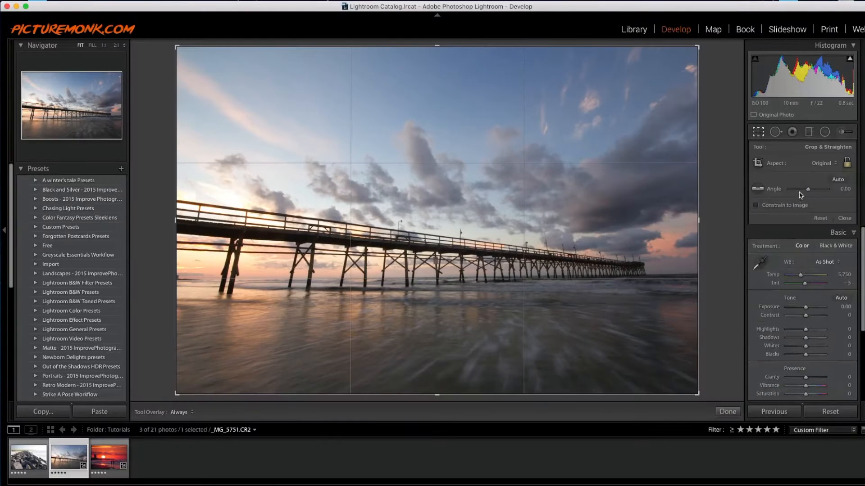
{"action": "left_click", "coordinate": [758, 188]}
{"action": "mouse_move", "coordinate": [676, 274]}
{"action": "left_mouse_down"}
{"action": "mouse_move", "coordinate": [380, 286]}
{"action": "mouse_move", "coordinate": [193, 280]}
{"action": "left_mouse_up"}
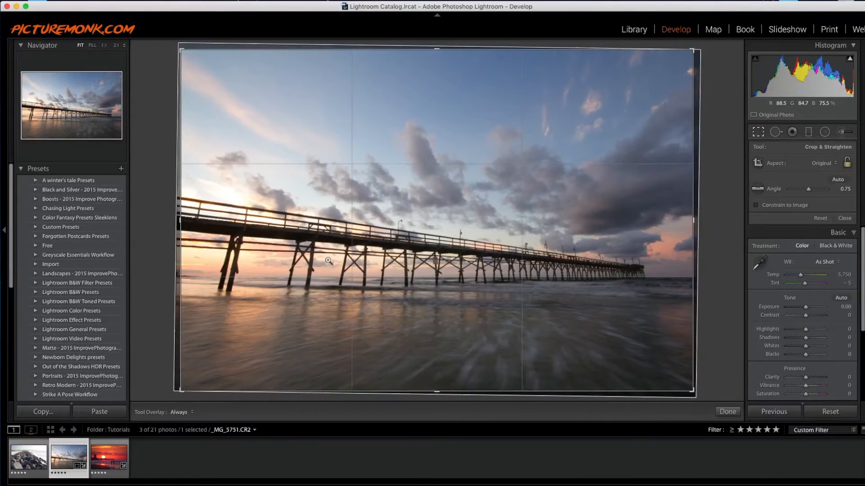
{"action": "key", "text": "Return"}
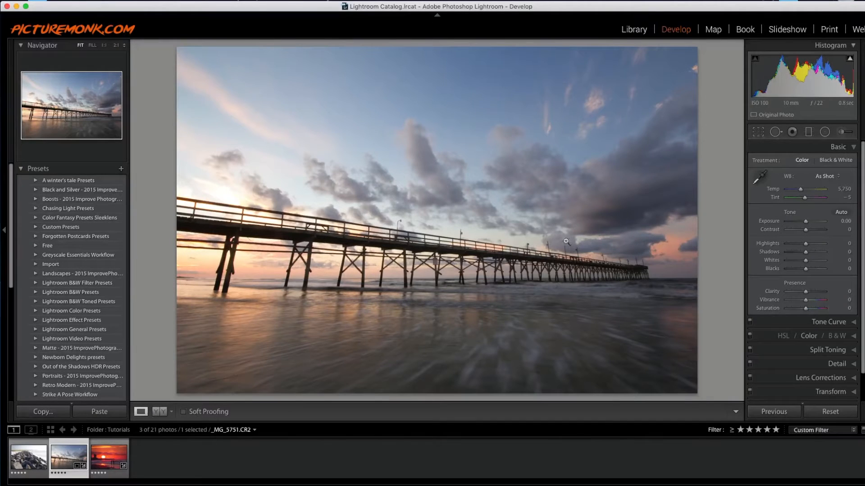
Set the pier photo's Vibrance to +75, Tint to -3 and Clarity to +17
{"action": "left_click_drag", "start_coordinate": [806, 301], "coordinate": [818, 303]}
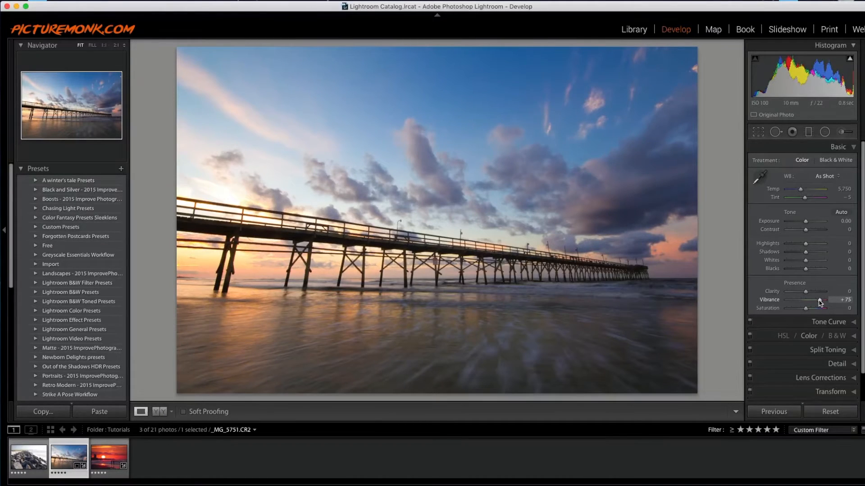
{"action": "left_click_drag", "start_coordinate": [804, 198], "coordinate": [805, 201]}
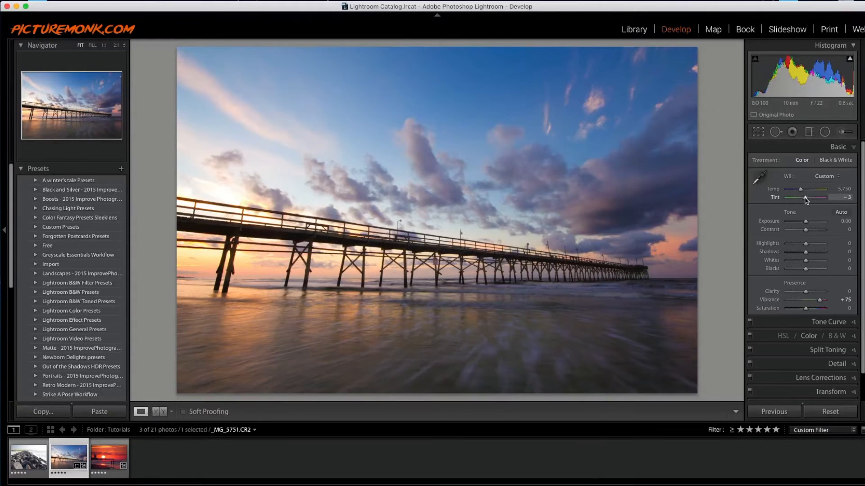
{"action": "left_click_drag", "start_coordinate": [813, 294], "coordinate": [810, 294]}
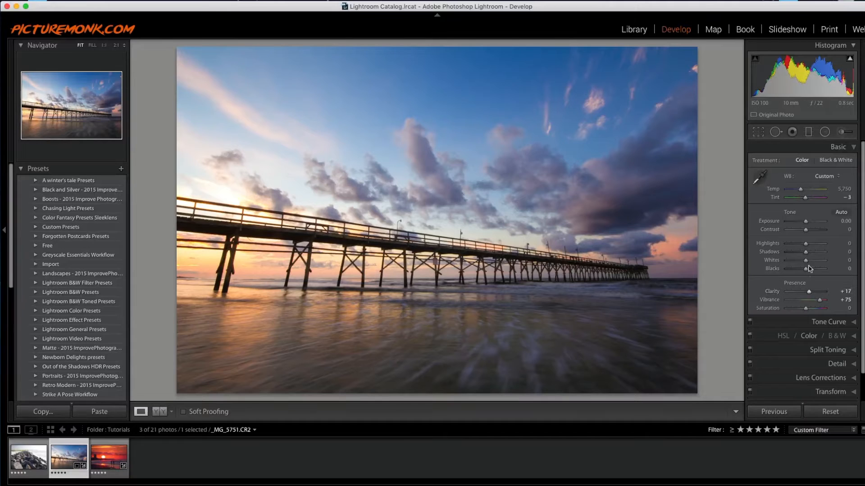
Set Shadows to +94, Highlights to -23 and Contrast to +33, and compare the photo with its original
{"action": "left_click_drag", "start_coordinate": [805, 252], "coordinate": [821, 253]}
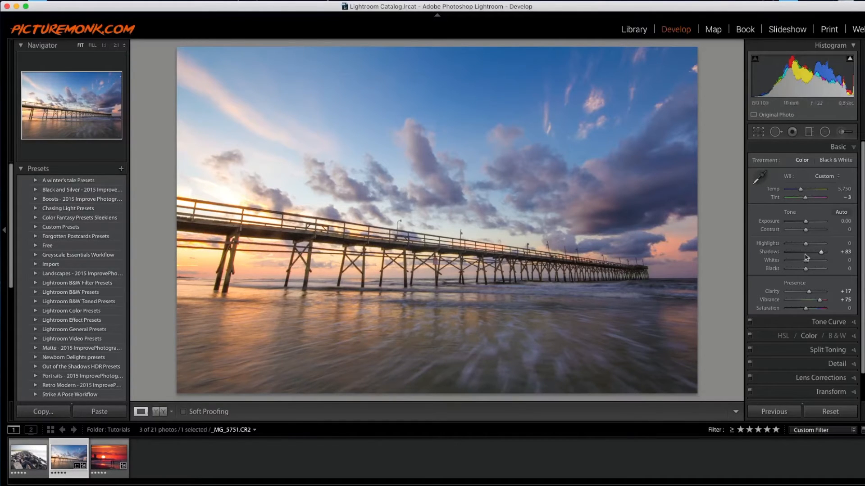
{"action": "left_click_drag", "start_coordinate": [821, 254], "coordinate": [812, 231]}
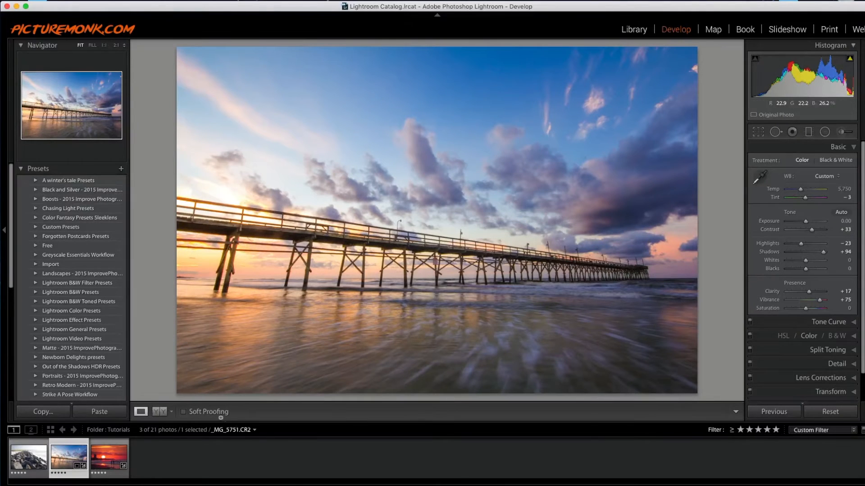
{"action": "left_click", "coordinate": [161, 412]}
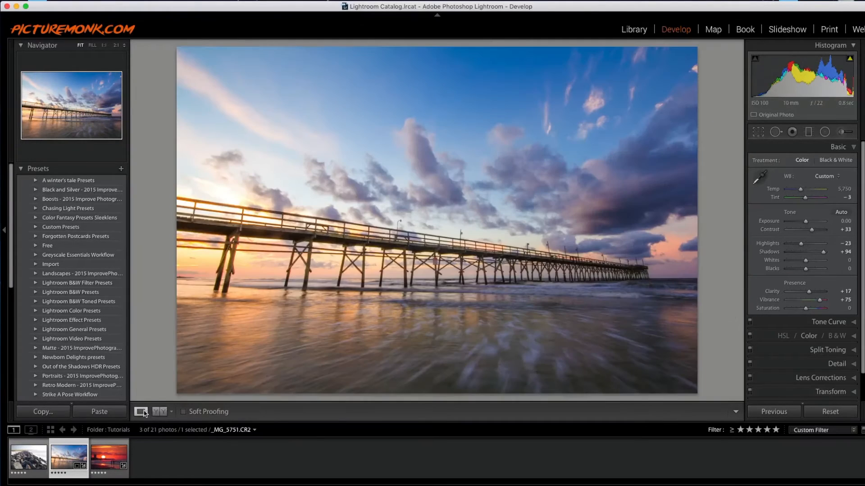
{"action": "left_click", "coordinate": [141, 412]}
Draw a large radial filter over the sunrise glow at the photo's left edge, with Exposure 0.60 and Temp 39
{"action": "left_click", "coordinate": [826, 134]}
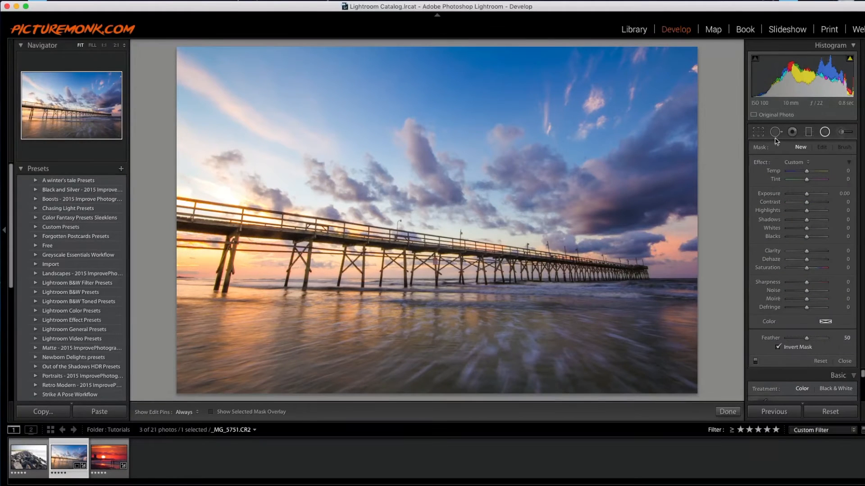
{"action": "left_click_drag", "start_coordinate": [187, 236], "coordinate": [340, 376]}
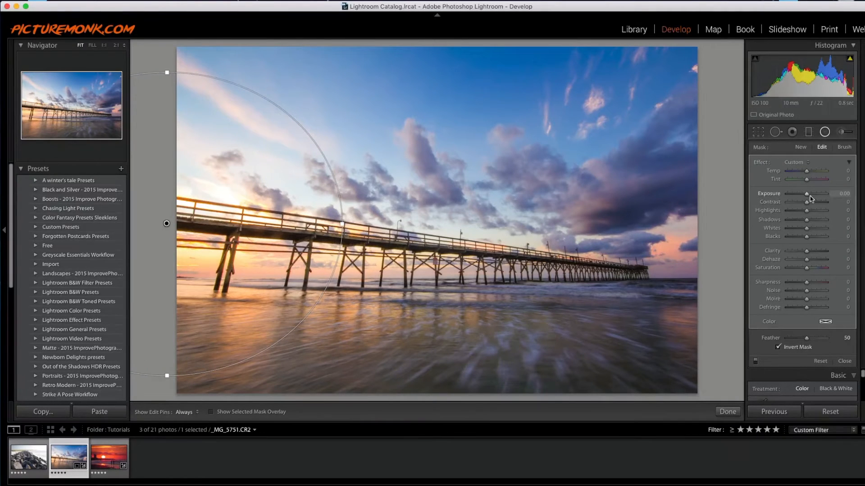
{"action": "left_click_drag", "start_coordinate": [808, 195], "coordinate": [811, 195]}
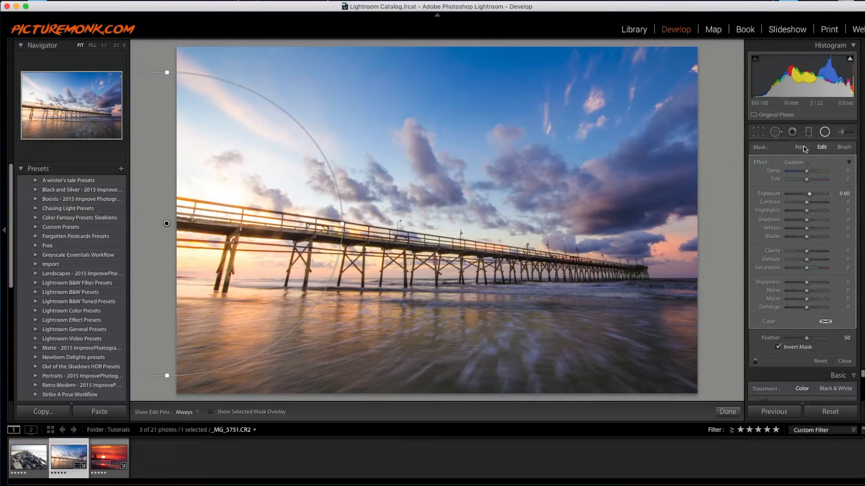
{"action": "left_click_drag", "start_coordinate": [808, 171], "coordinate": [814, 171]}
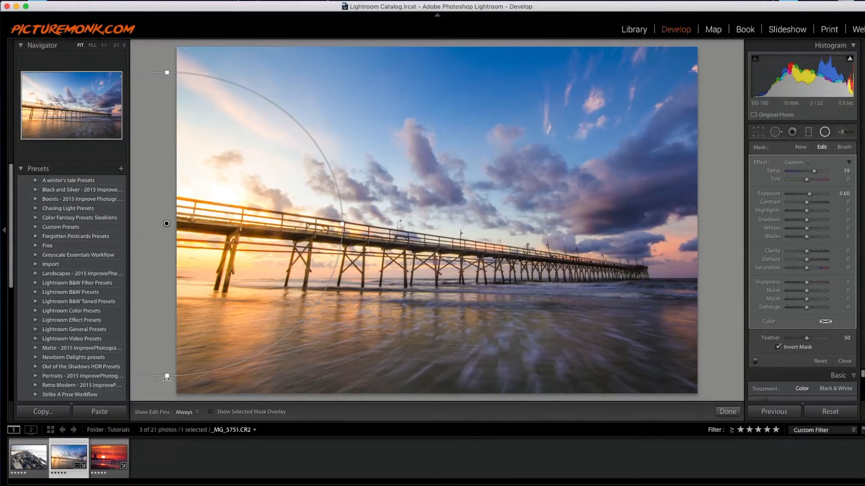
Enlarge the radial filter to about mid-photo, set its Exposure to 0.52 and Highlights to -43, and compare before and after
{"action": "left_click_drag", "start_coordinate": [166, 377], "coordinate": [167, 399]}
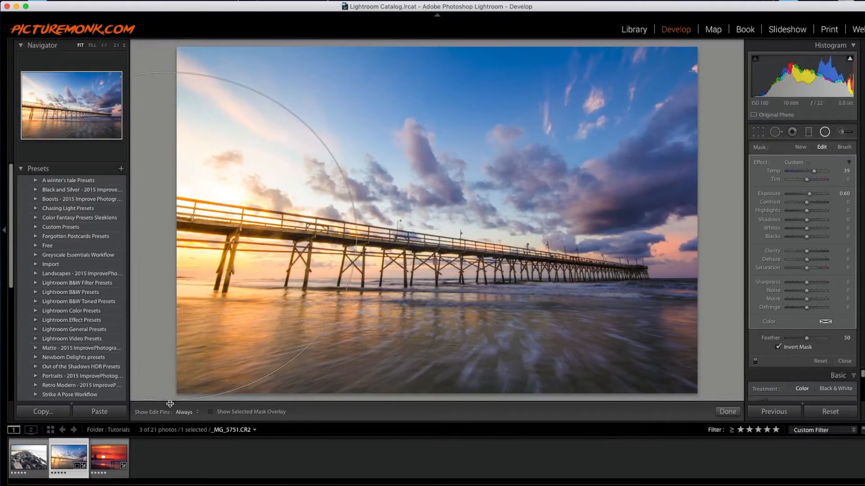
{"action": "left_click_drag", "start_coordinate": [363, 242], "coordinate": [439, 235]}
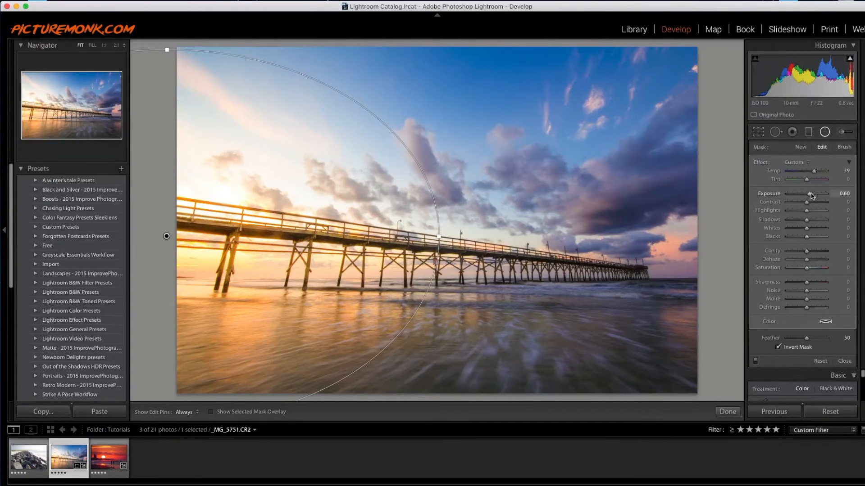
{"action": "left_click_drag", "start_coordinate": [810, 195], "coordinate": [798, 211]}
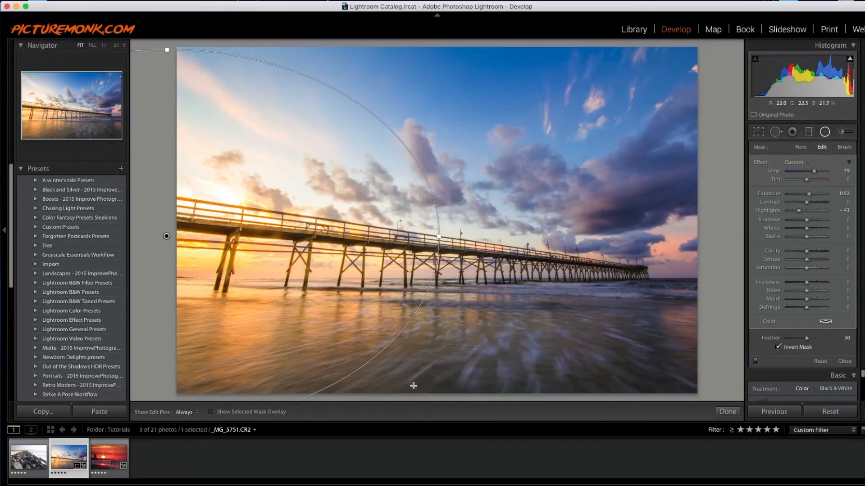
{"action": "left_click", "coordinate": [727, 412]}
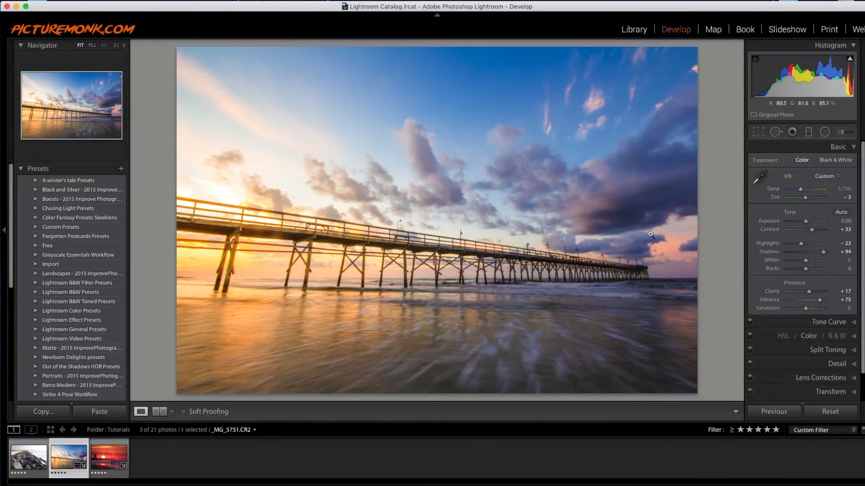
{"action": "left_click", "coordinate": [158, 411]}
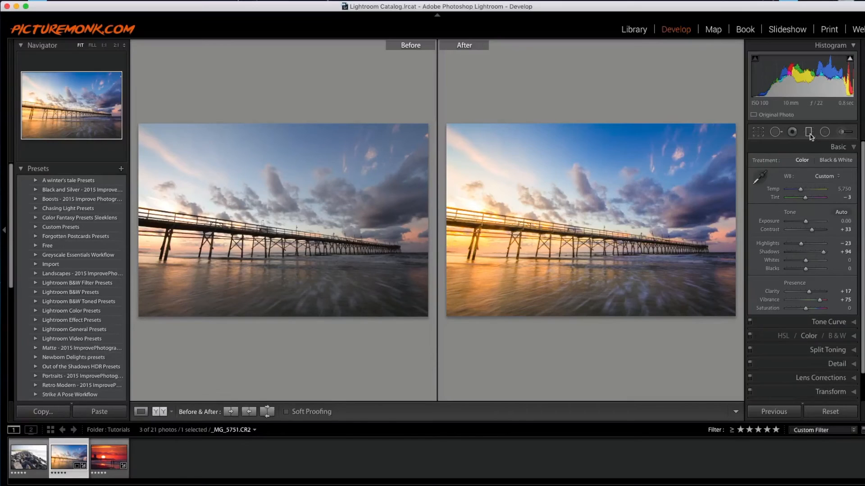
{"action": "left_click", "coordinate": [140, 412]}
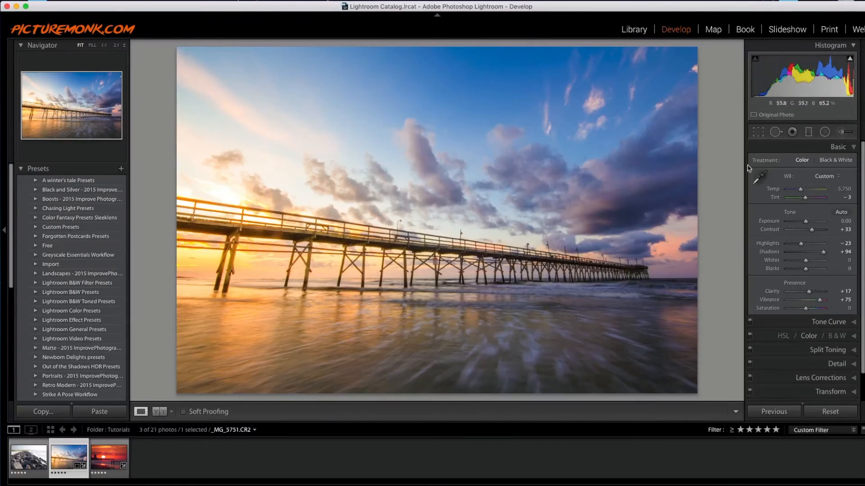
Add a slightly tilted graduated filter from the sky's top edge to the pier with Exposure -0.40, Temp 15 and Tint 16, and compare before and after
{"action": "left_click", "coordinate": [808, 132]}
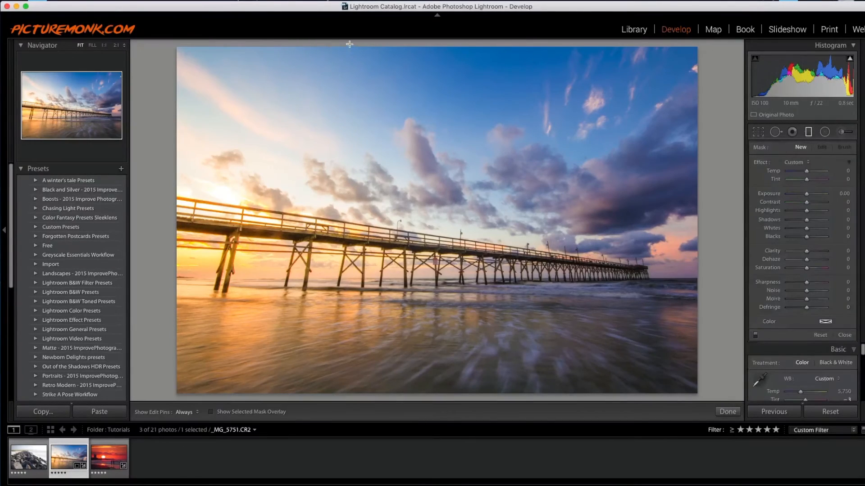
{"action": "left_click_drag", "start_coordinate": [350, 45], "coordinate": [368, 262]}
{"action": "left_click_drag", "start_coordinate": [806, 195], "coordinate": [805, 197]}
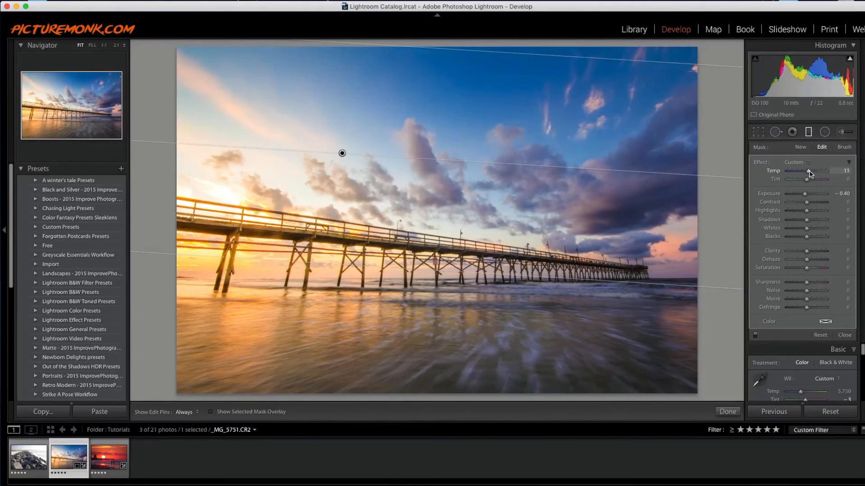
{"action": "left_click_drag", "start_coordinate": [806, 179], "coordinate": [808, 180]}
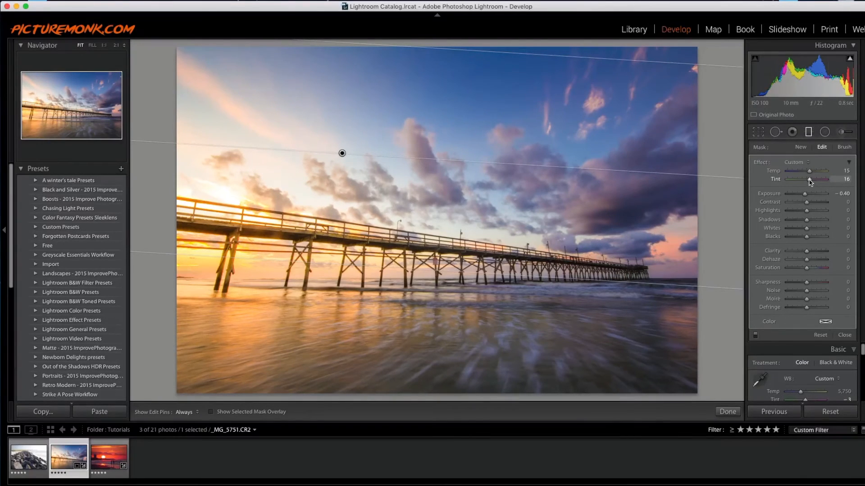
{"action": "left_click", "coordinate": [727, 411]}
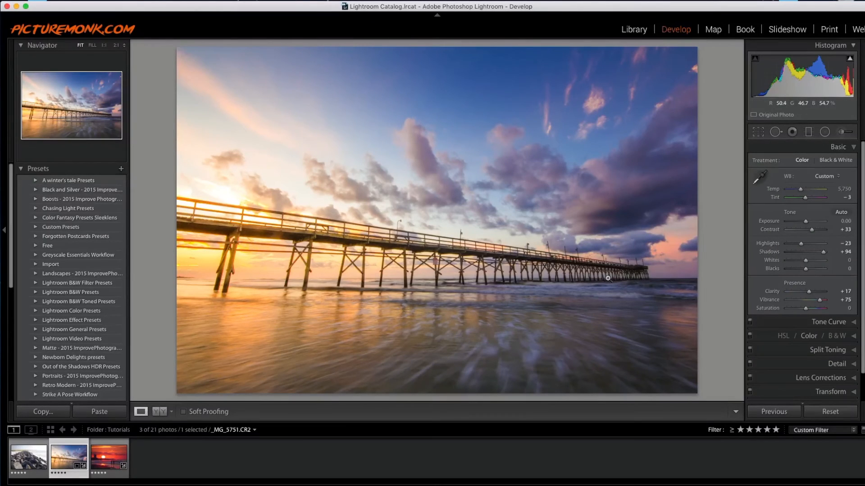
{"action": "left_click", "coordinate": [159, 411]}
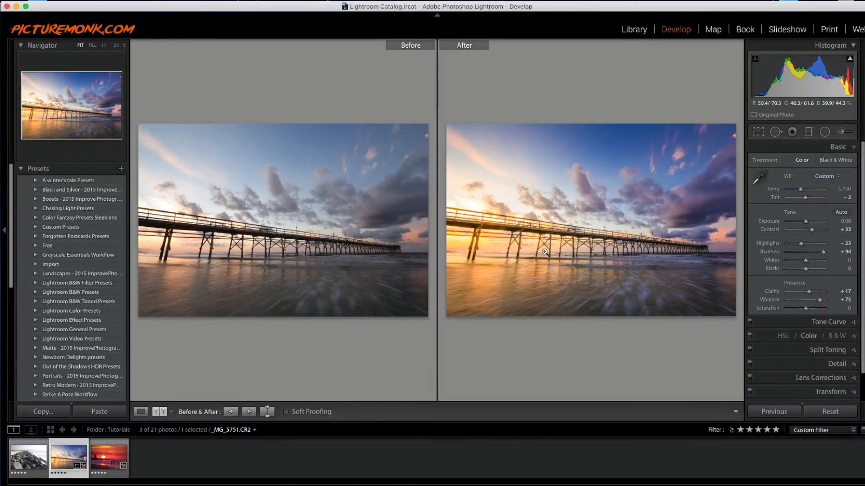
{"action": "left_click", "coordinate": [141, 412]}
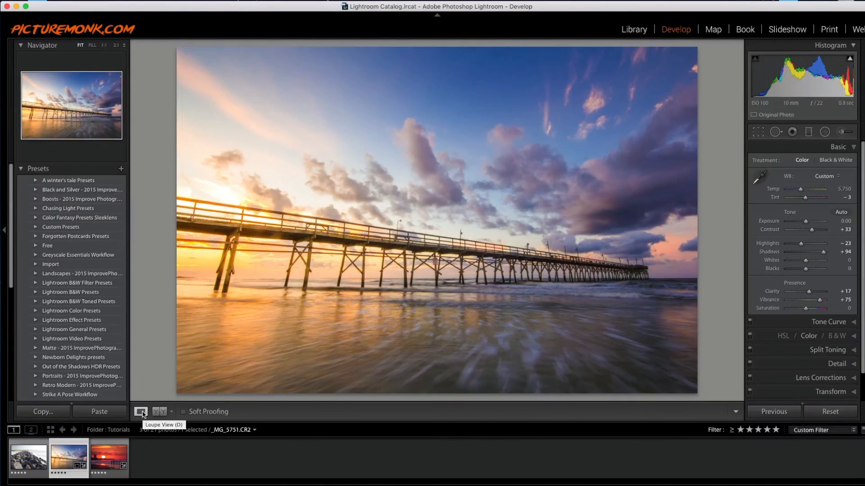